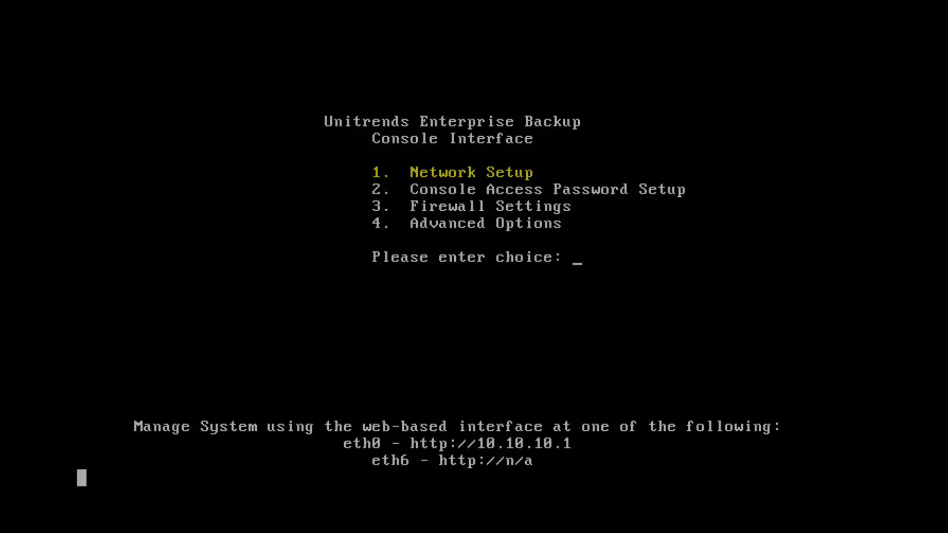
Edit the network configuration of adapter eth0 and set its system IP address to 192.168.100.99
type("1")
key("Return")
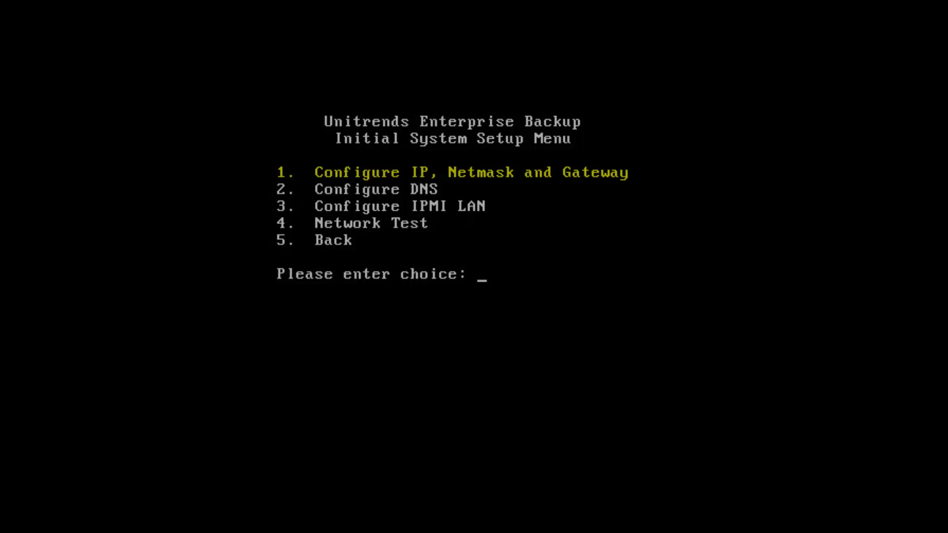
type("1")
key("Return")
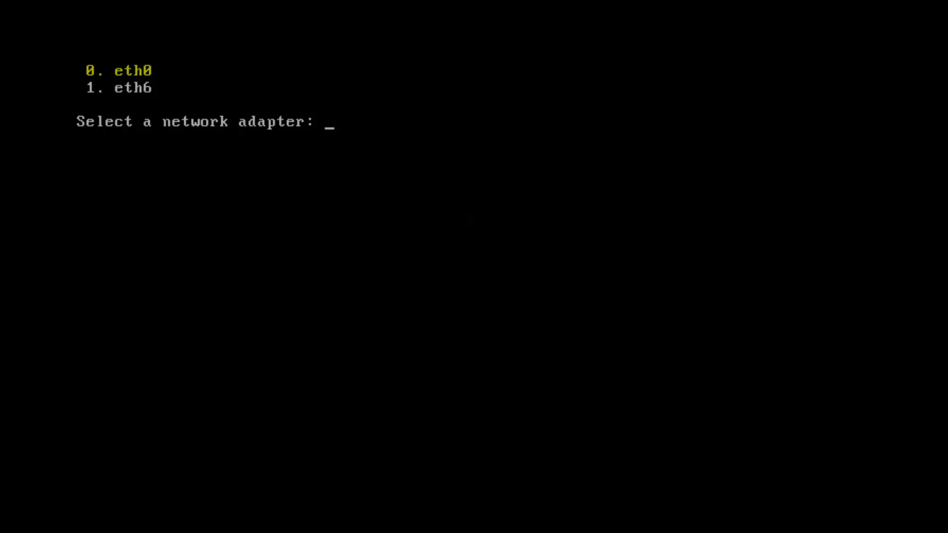
type("0")
key("Return")
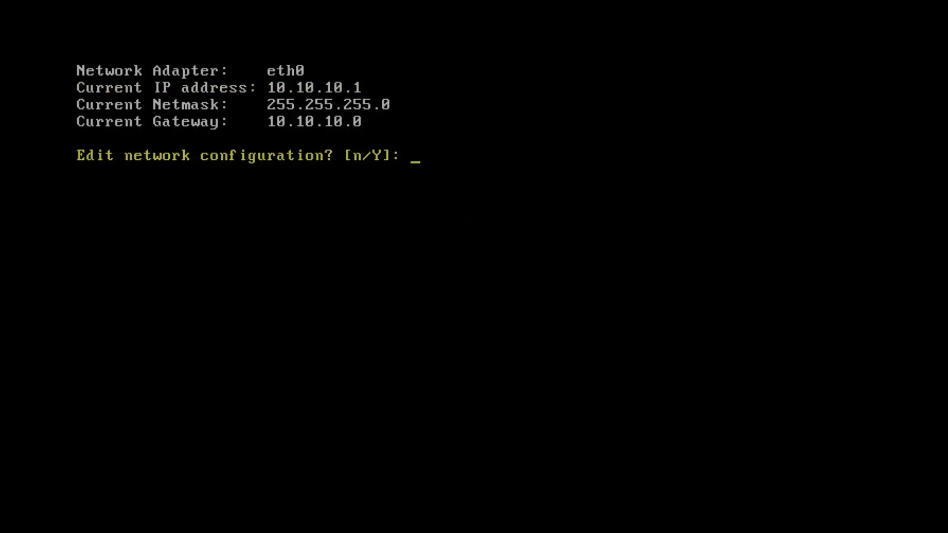
type("y")
key("Return")
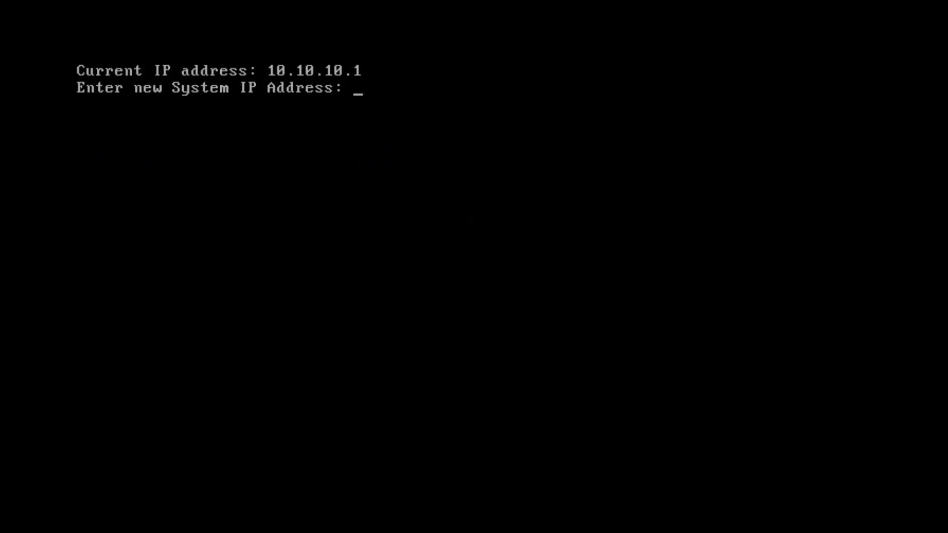
type("192.168.10")
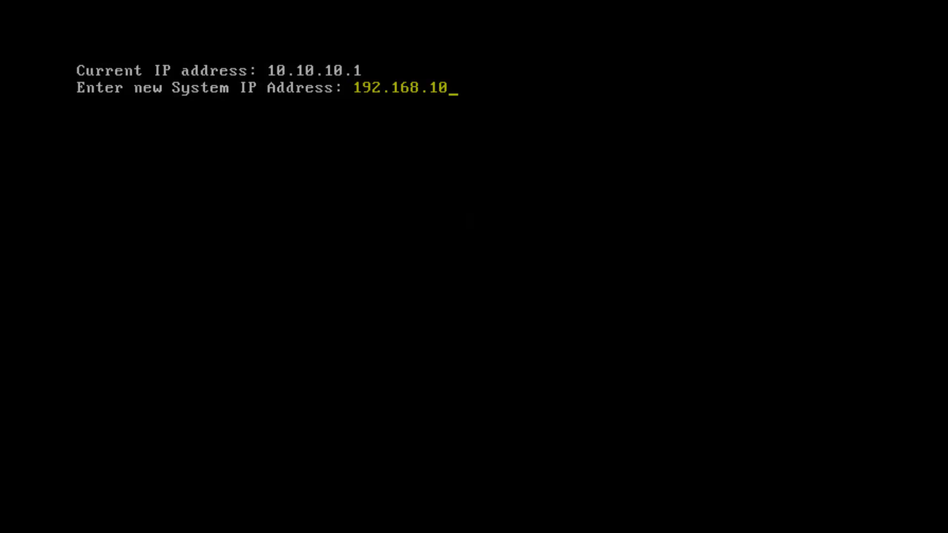
type("0.99")
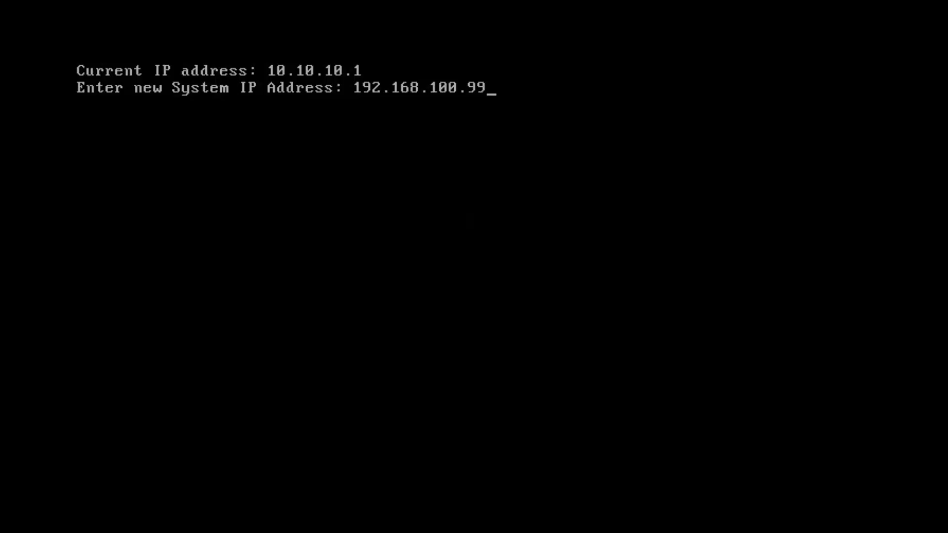
key("Return")
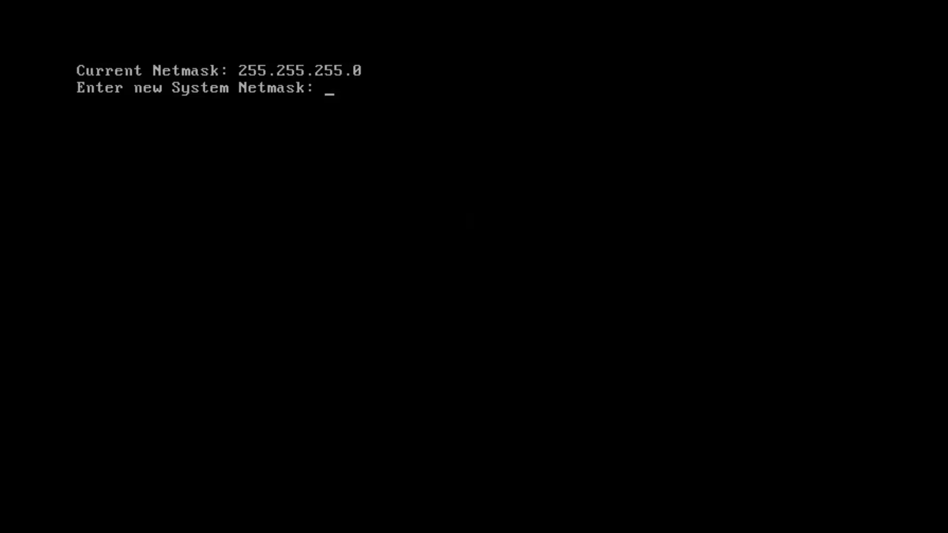
Keep the current netmask, set the network gateway to 192.168.100.2, and commit the network configuration for eth0
key("Return")
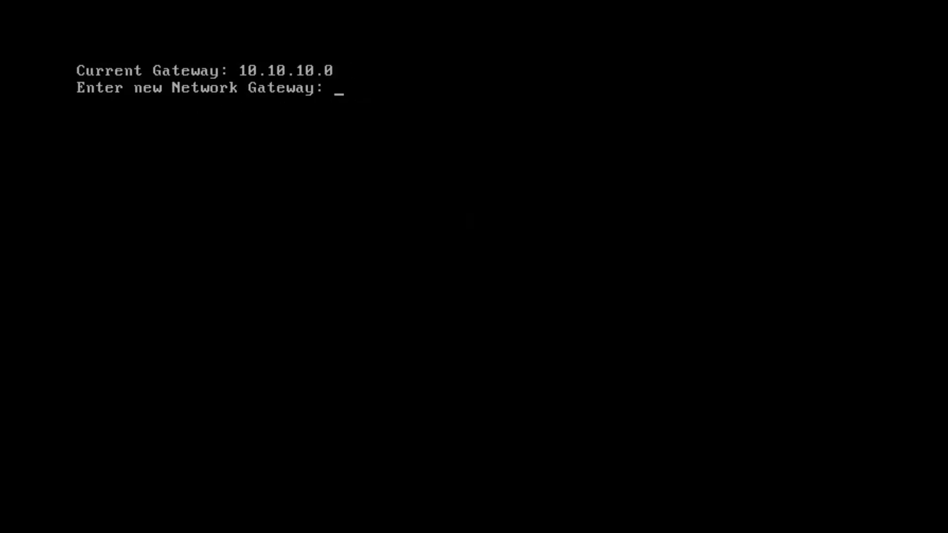
type("192.168.1")
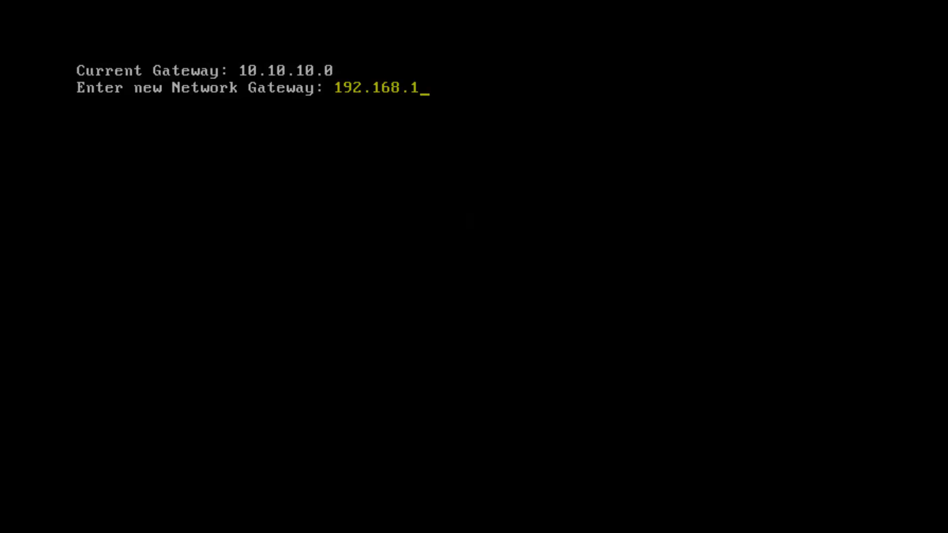
type("00.2")
key("Return")
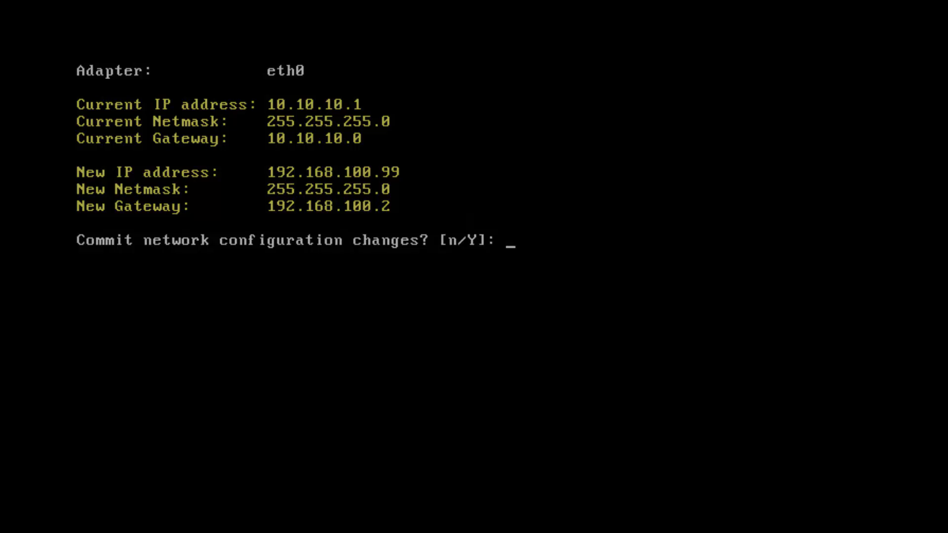
type("y")
key("Return")
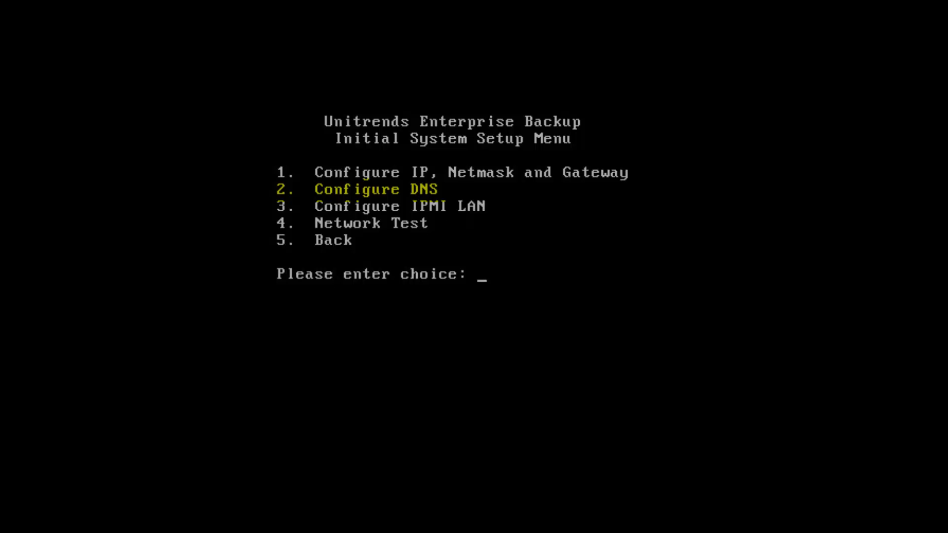
Edit the DNS configuration and set the primary DNS to 10.0.1.25
key("Return")
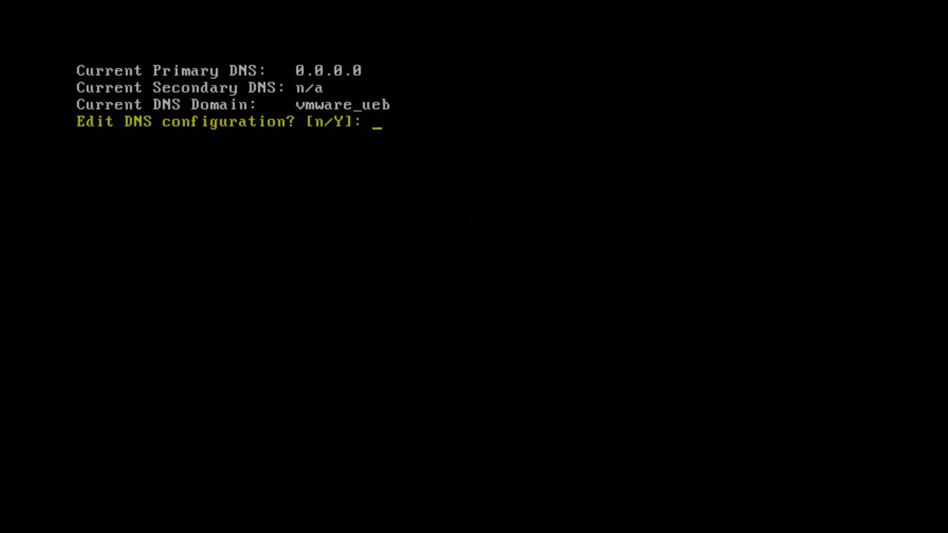
type("y")
key("Return")
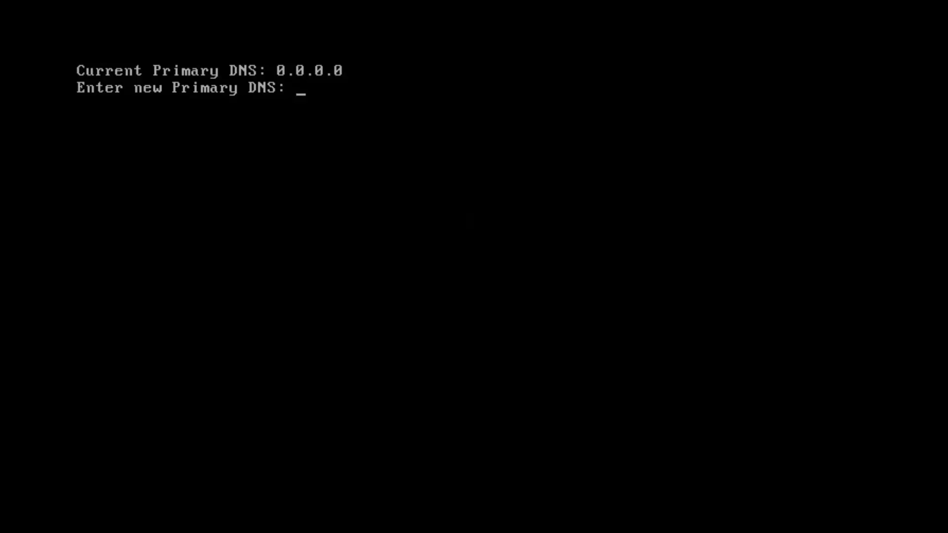
type("10.")
type(".1.25")
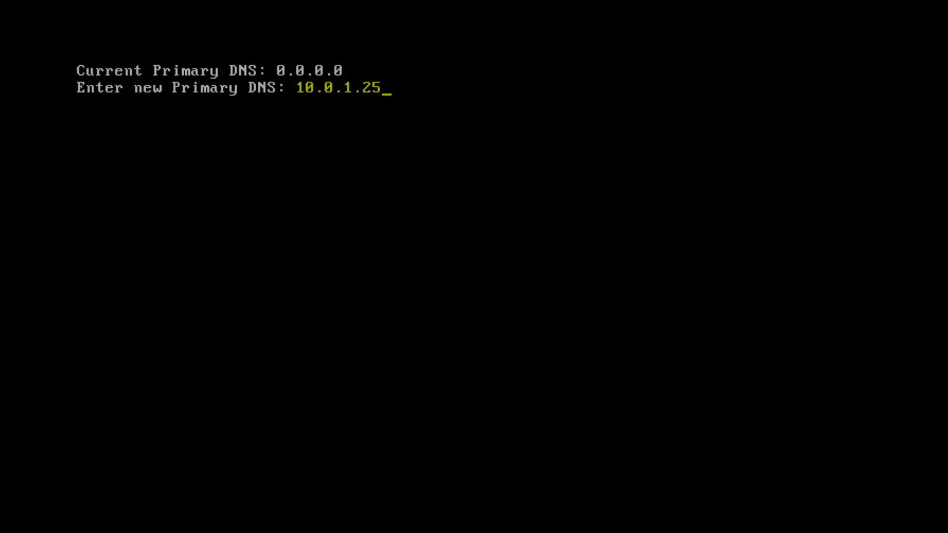
key("Return")
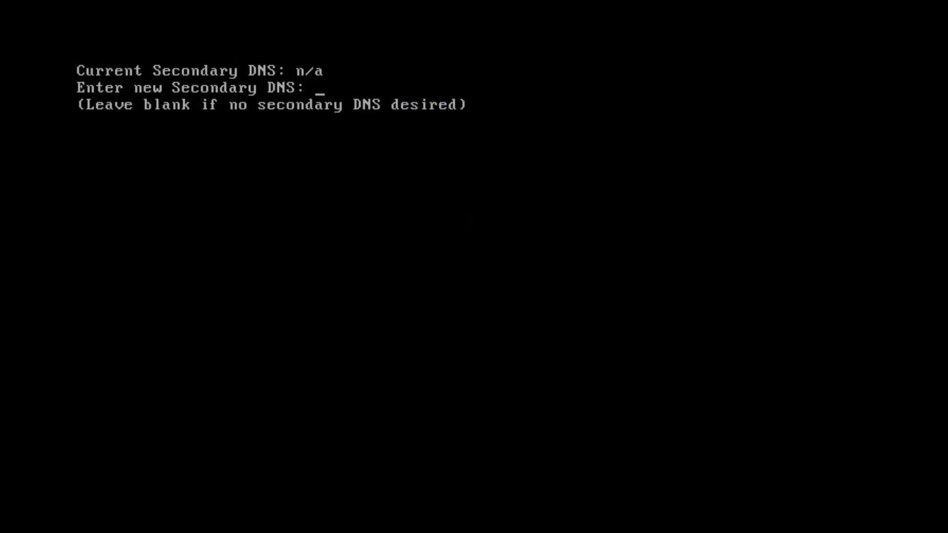
Set the secondary DNS to 192.168.100.12
type("192.168.100.")
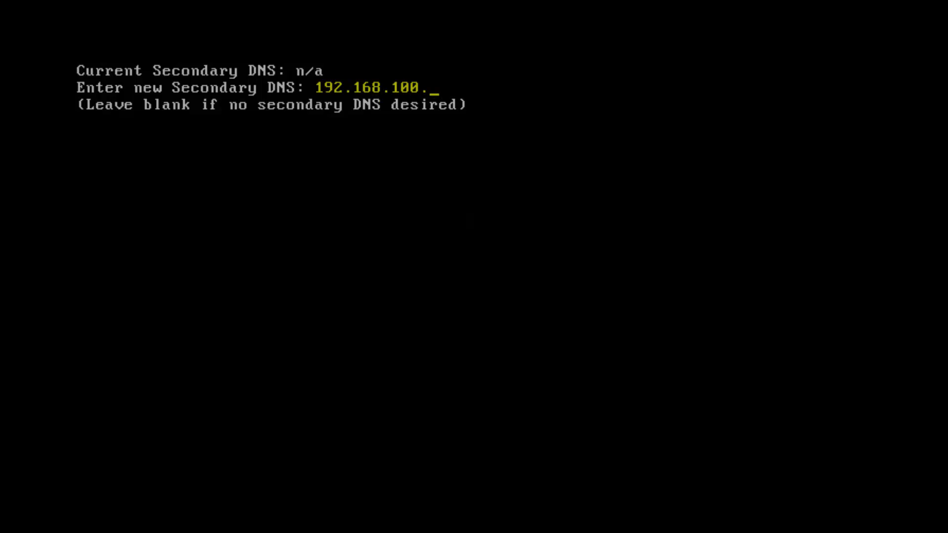
type("12")
key("Return")
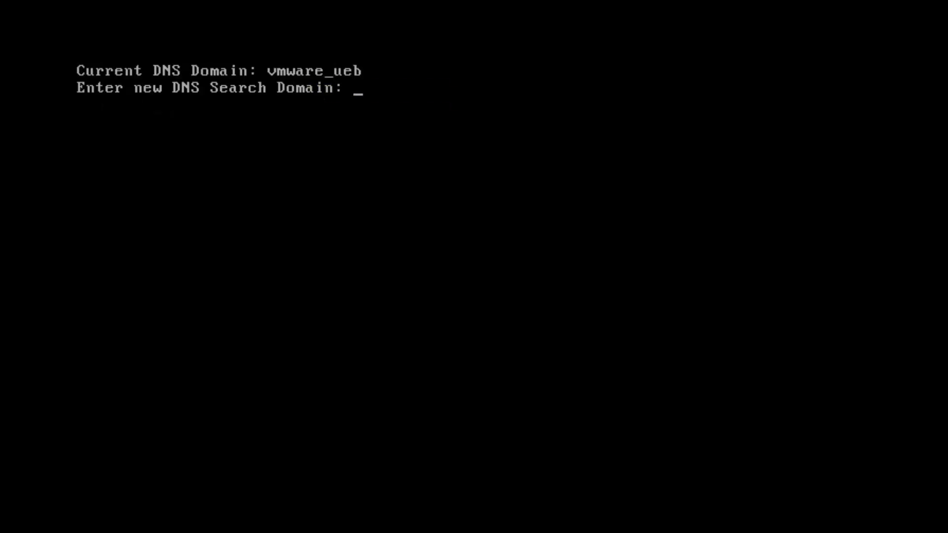
Set the DNS search domain to mydomain and commit the DNS configuration changes
type("mydomain")
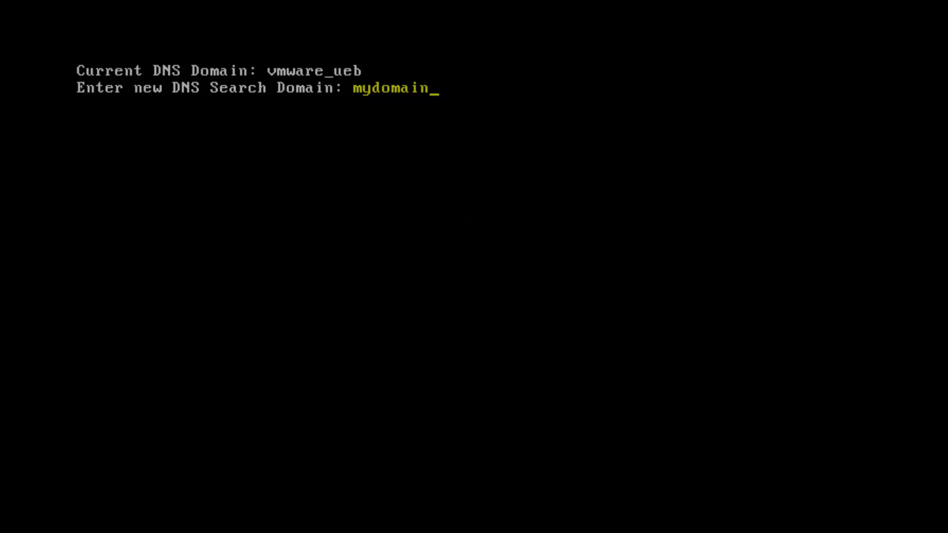
key("Return")
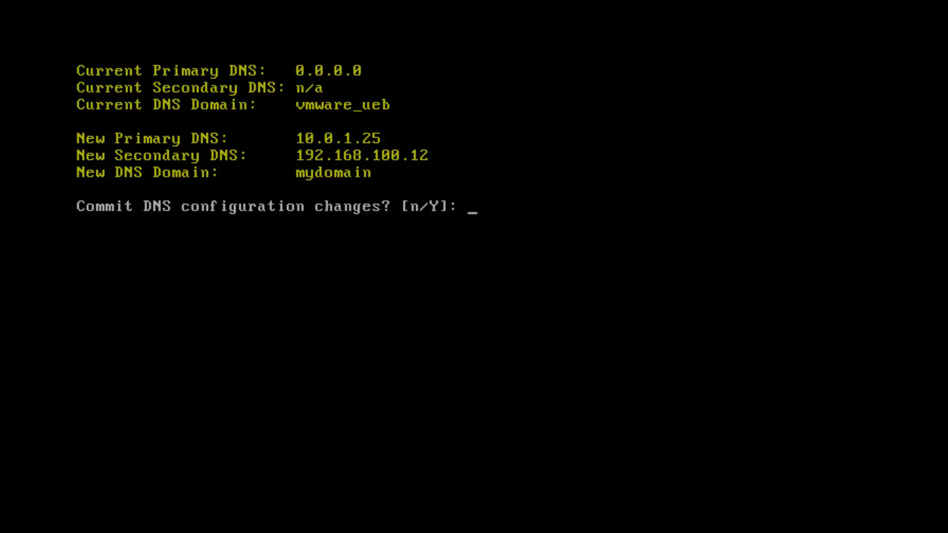
type("y")
key("Return")
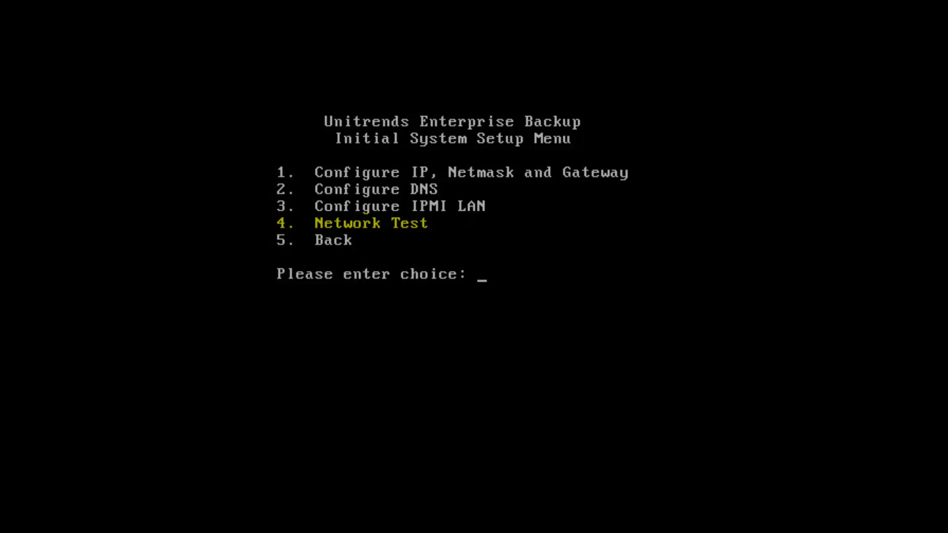
key("Return")
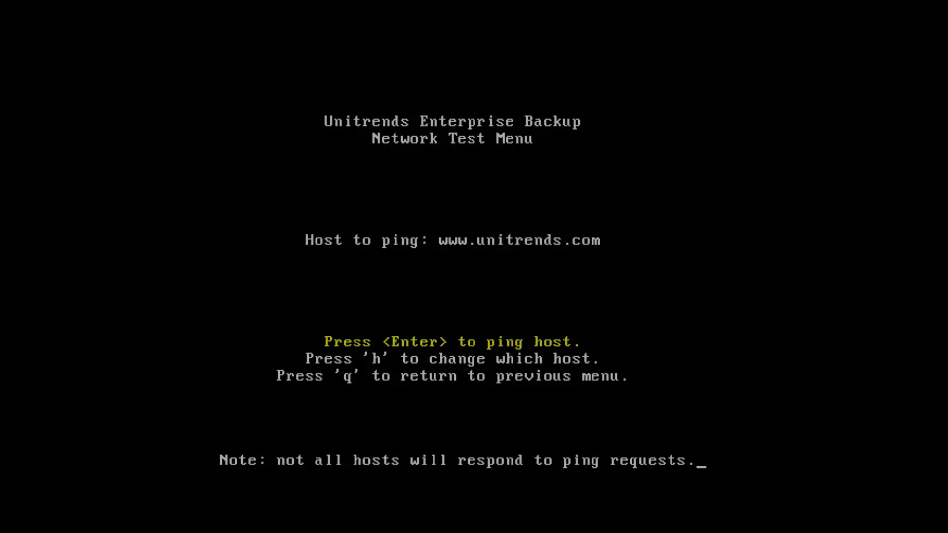
key("Return")
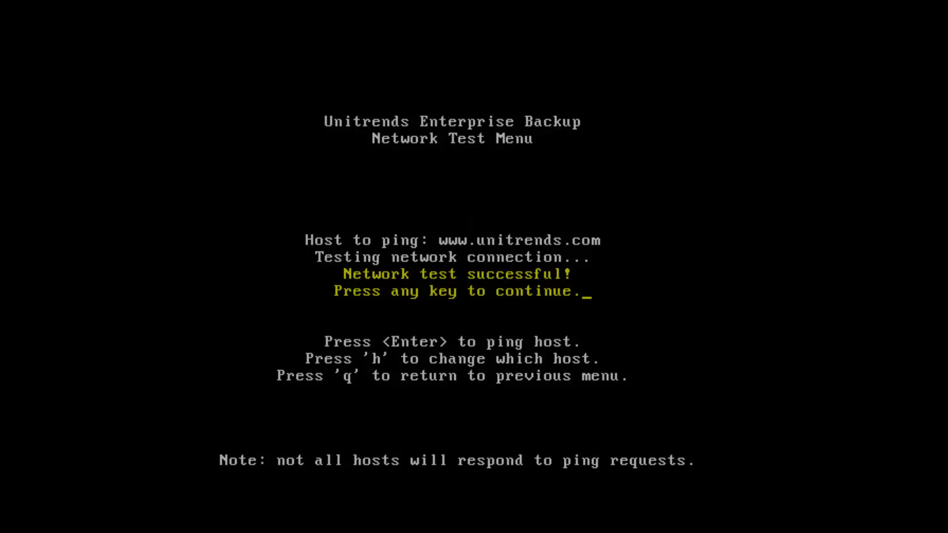
key("Return")
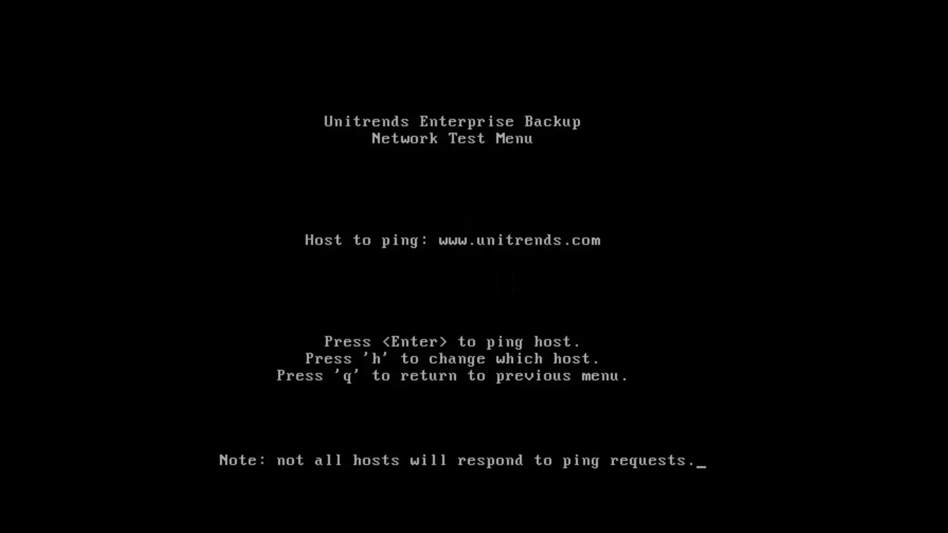
key("q")
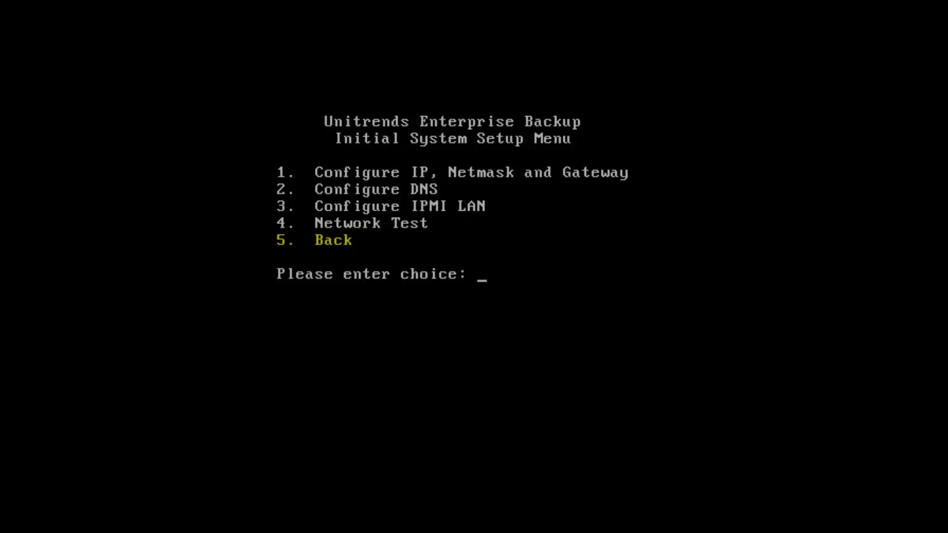
type("5")
key("Return")
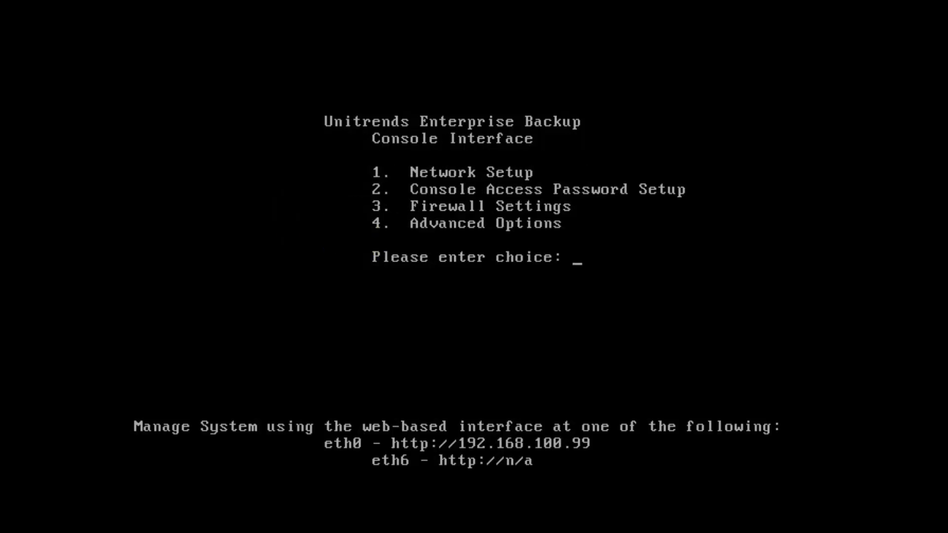